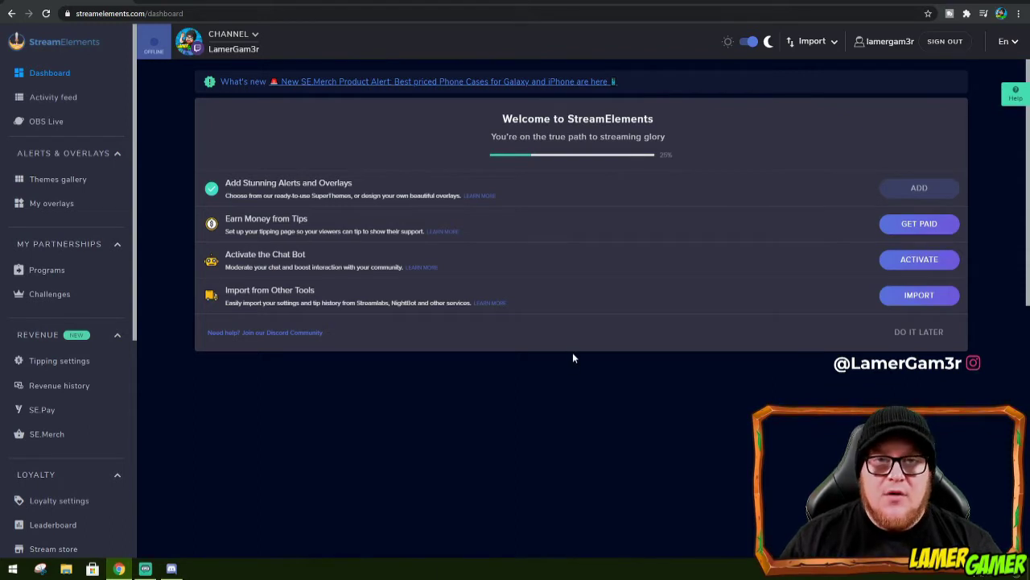
Step: Choose the Awesome Shoutout widget by ReneChiquete in the themes gallery and start creating an overlay from it
click(54, 181)
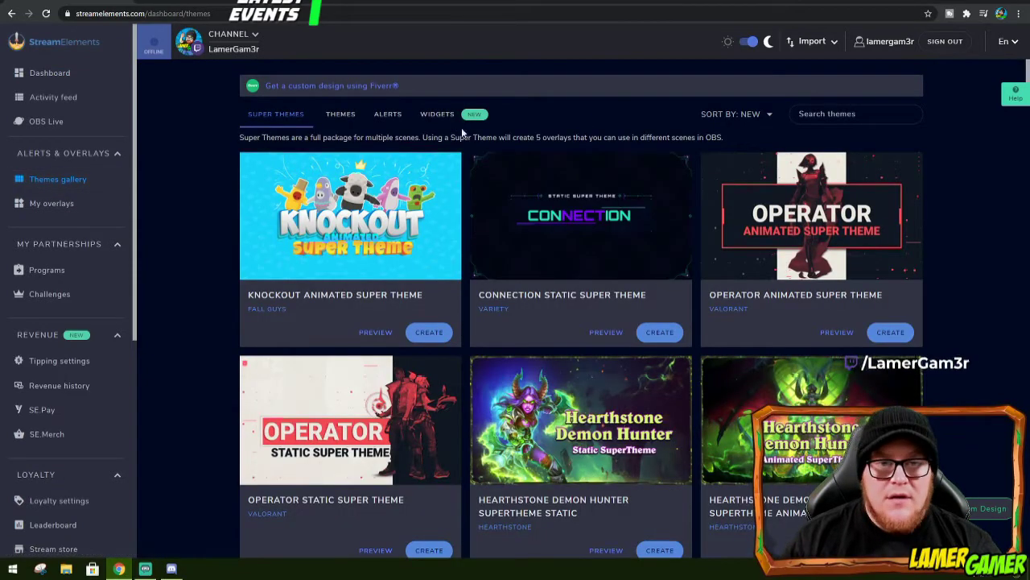
click(427, 118)
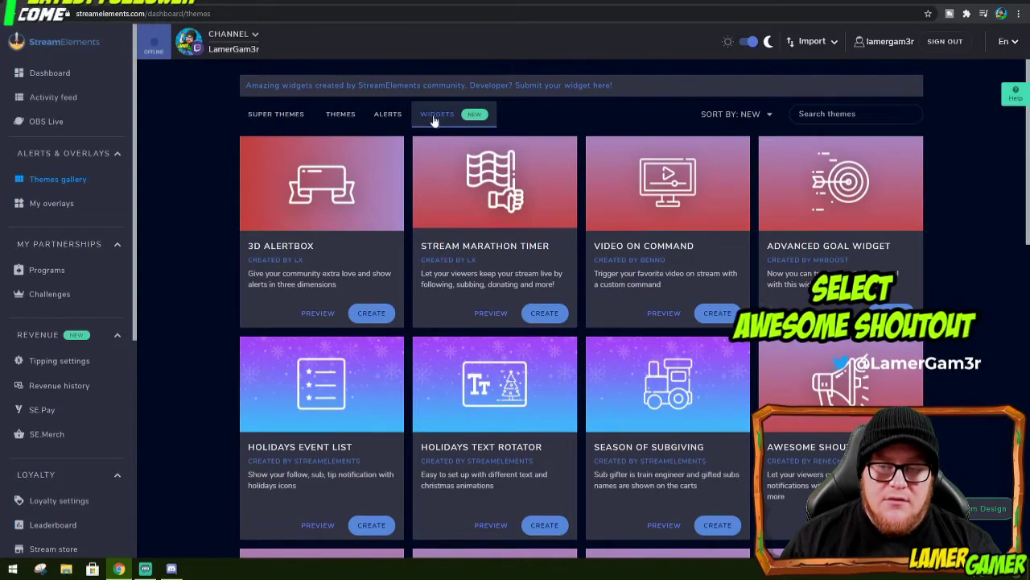
click(856, 395)
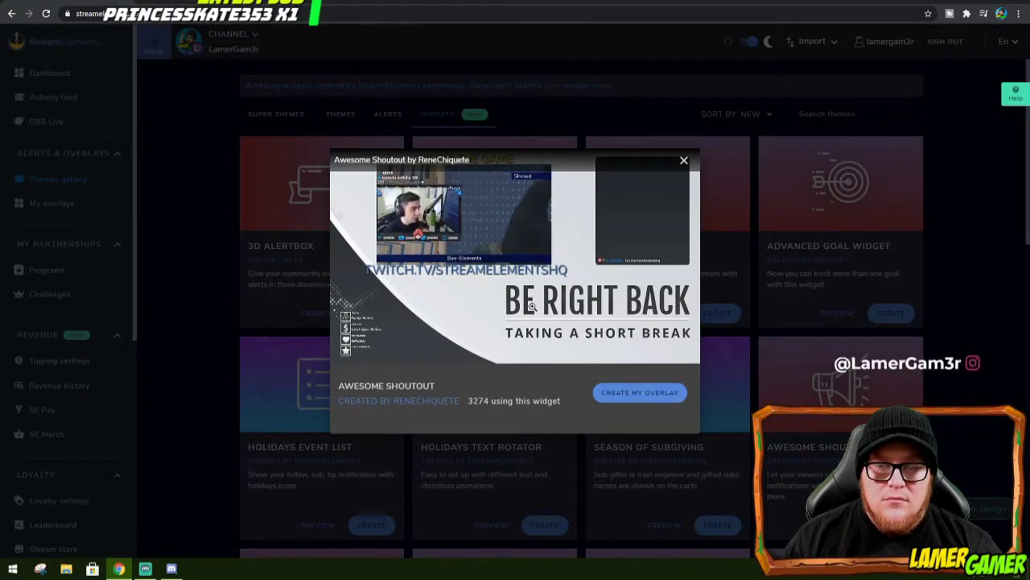
click(643, 393)
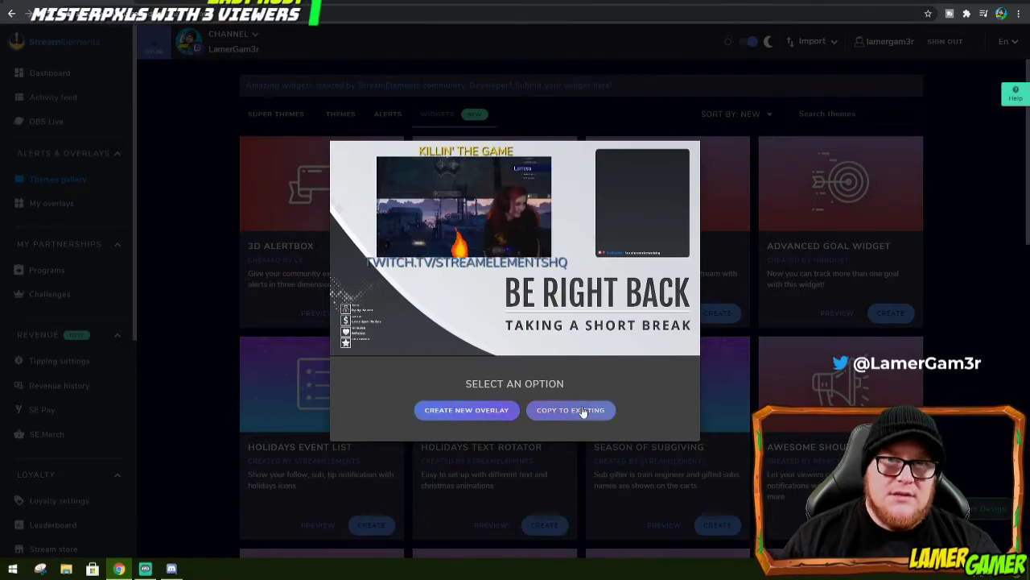
Step: Create a new overlay named SO DEMO from the Awesome Shoutout widget
click(461, 411)
click(479, 389)
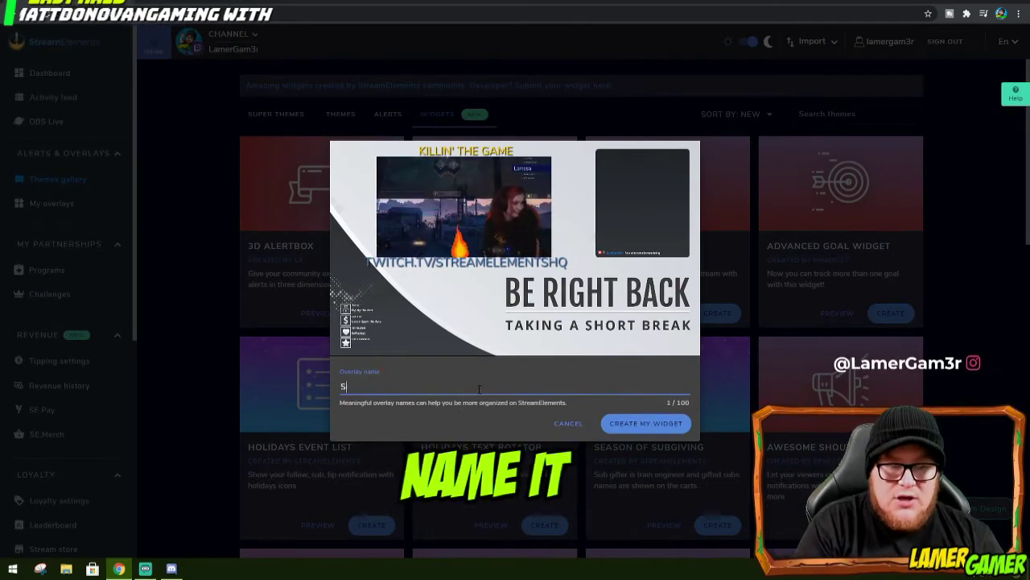
text(SO DEMO)
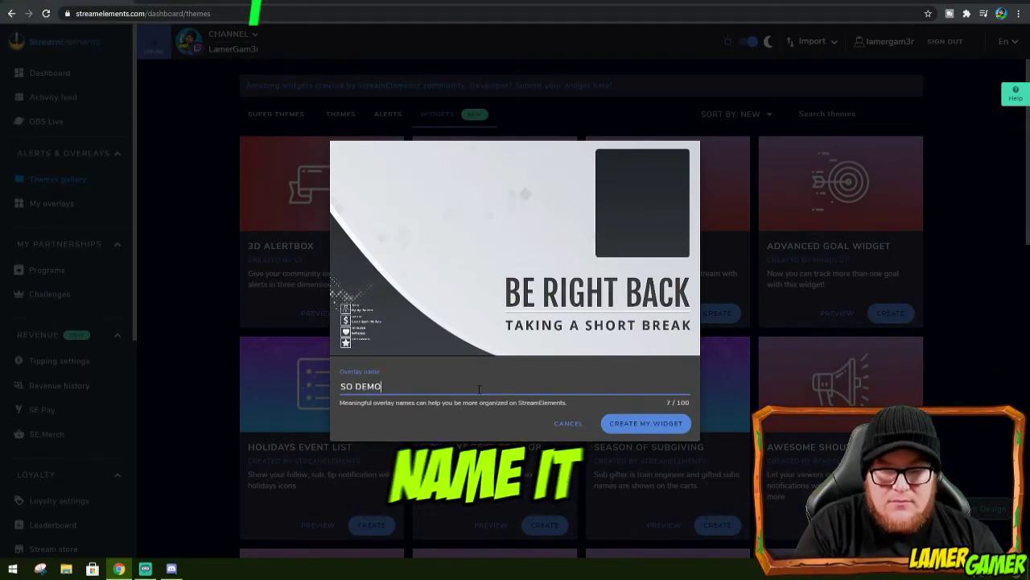
click(636, 424)
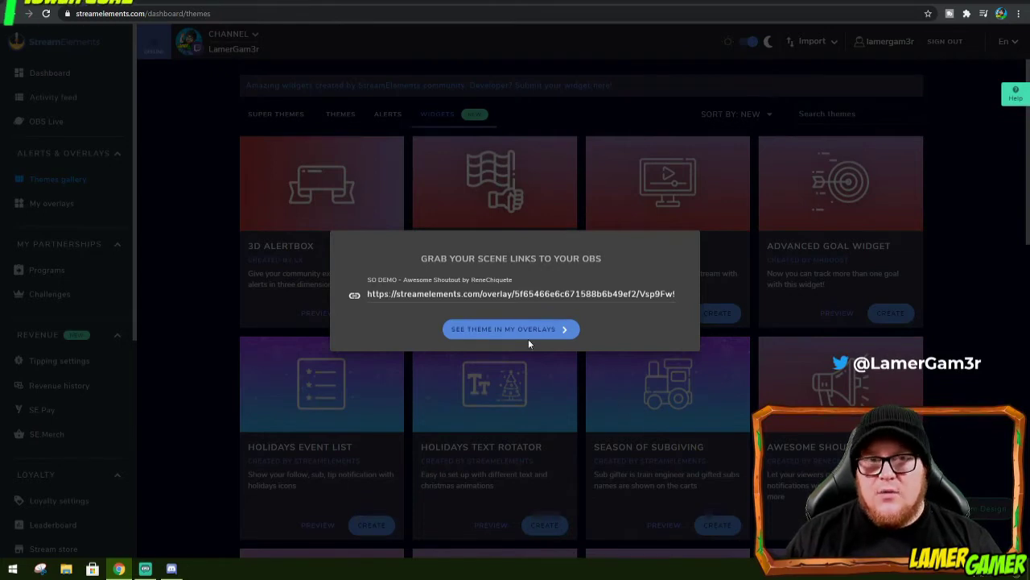
Step: Go to the overlay list, find the SO DEMO - Awesome Shoutout overlay and open it in the editor
drag(376, 294, 676, 294)
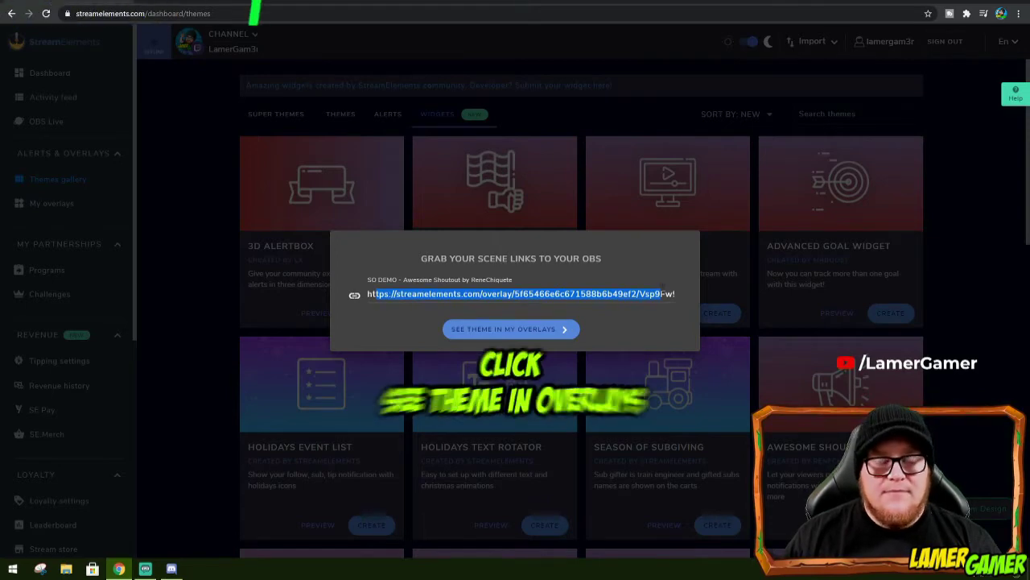
click(524, 330)
scroll(346, 235, down, 3)
scroll(346, 236, down, 5)
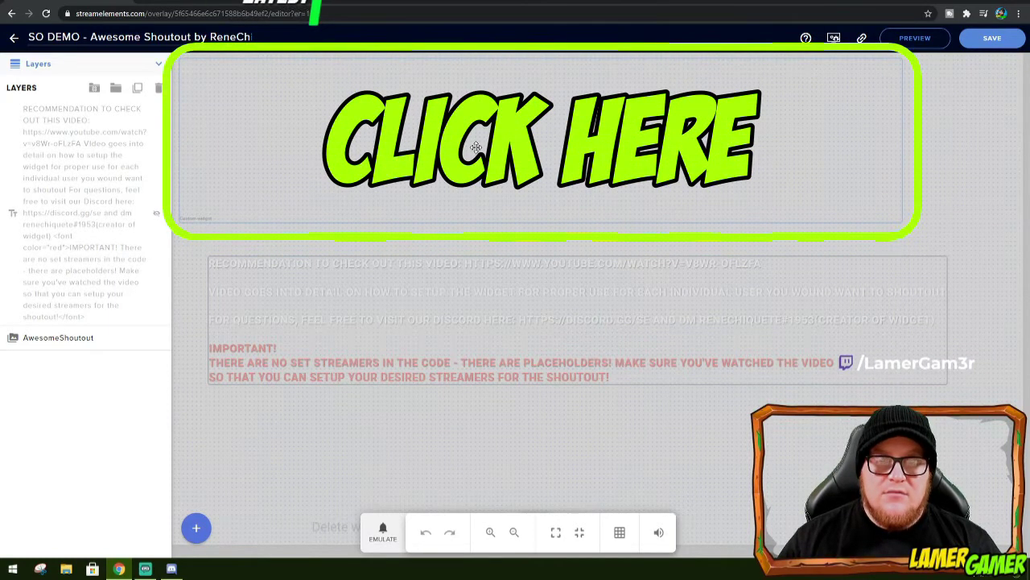
Step: Open the AwesomeShoutout widget's settings and check the shoutout command in its General Config
click(476, 147)
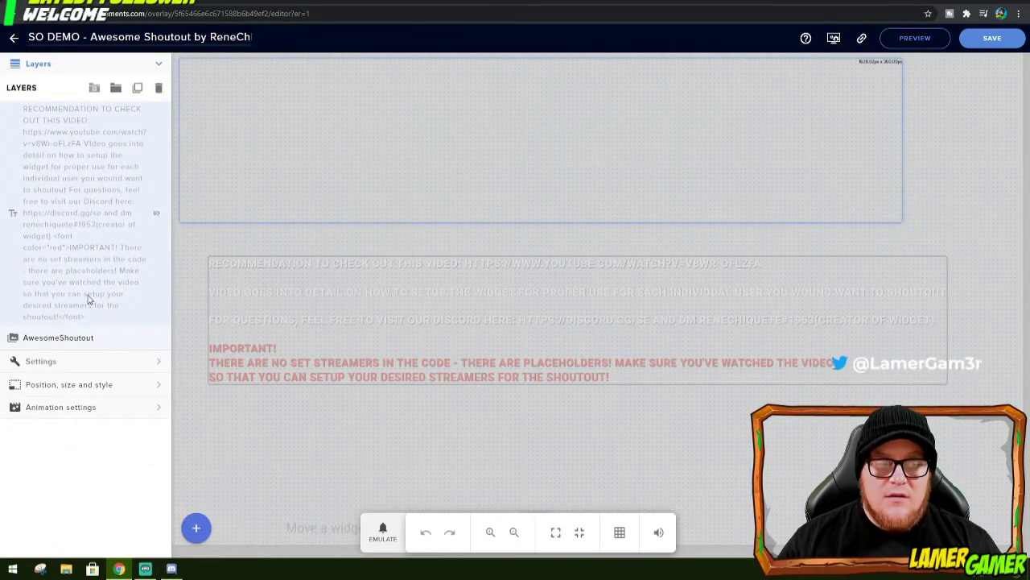
click(160, 364)
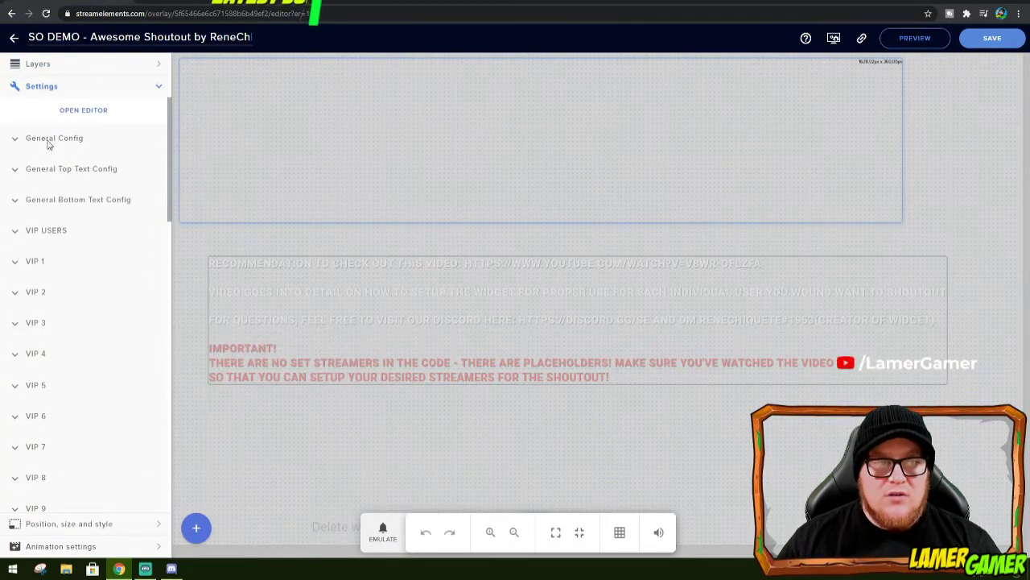
click(15, 142)
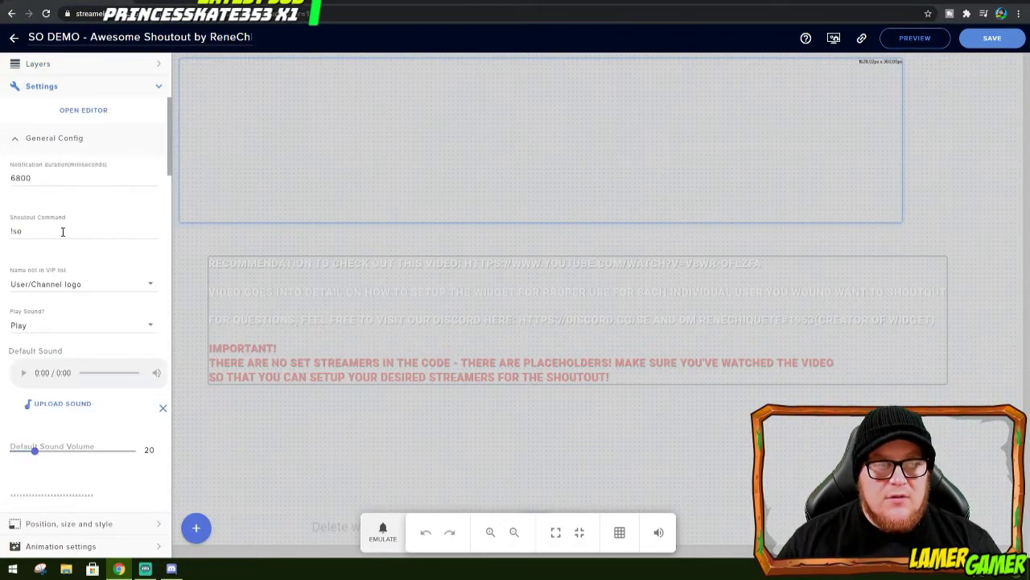
click(64, 231)
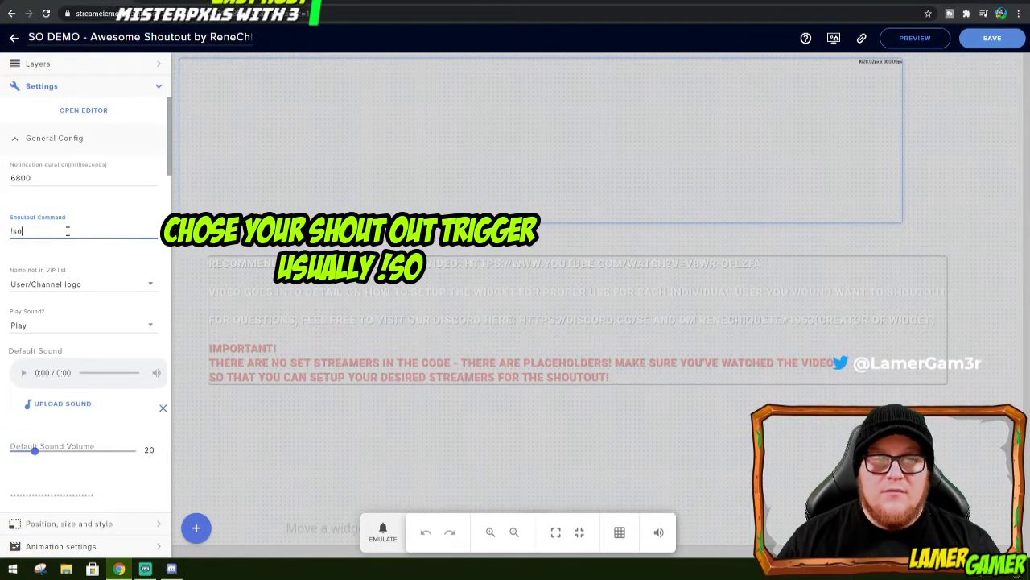
click(118, 260)
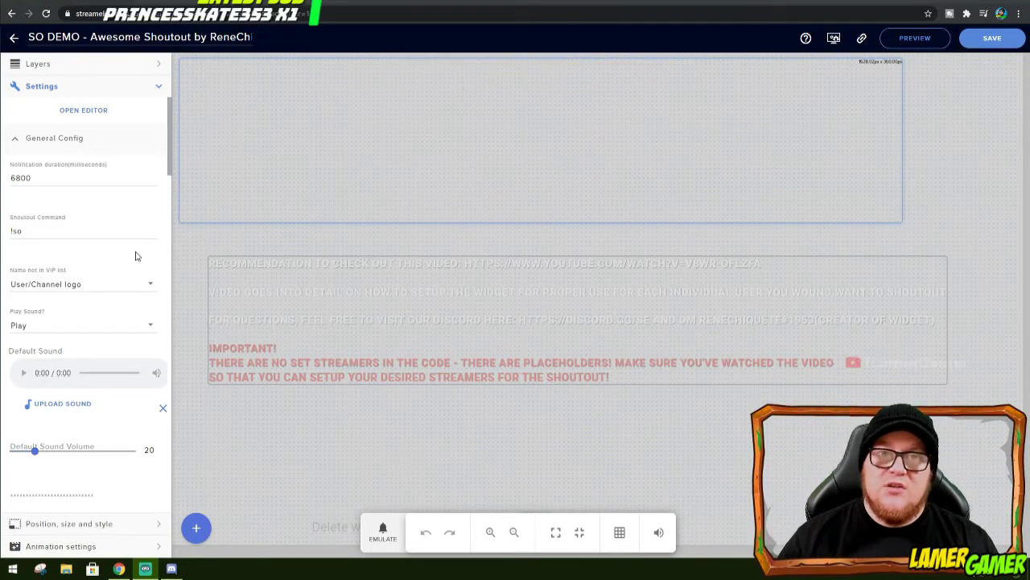
click(18, 142)
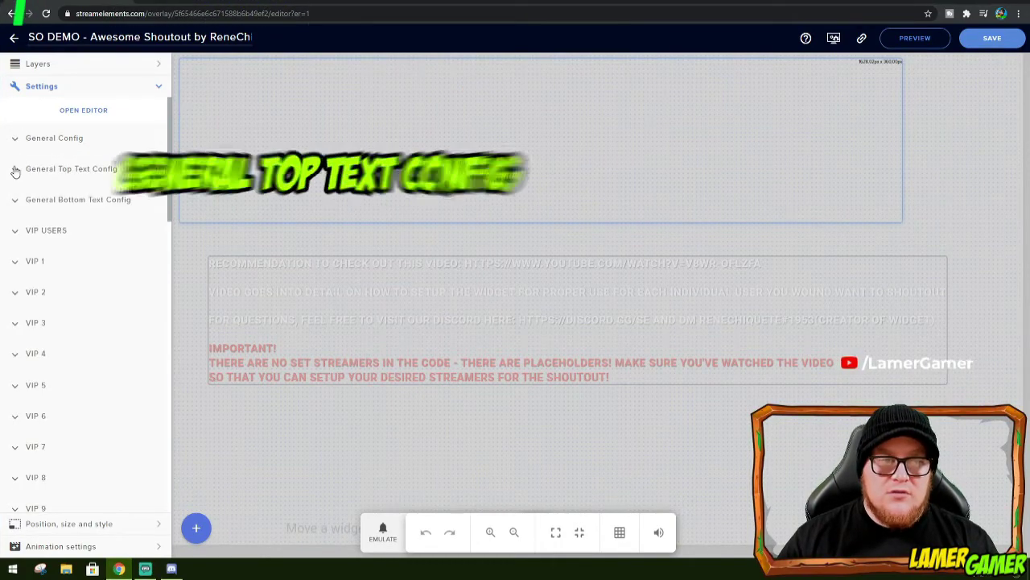
Step: Set the main text in the widget's General Top Text Config to "Demo Shout Out"
click(14, 169)
triple_click(91, 206)
key(BackSpace)
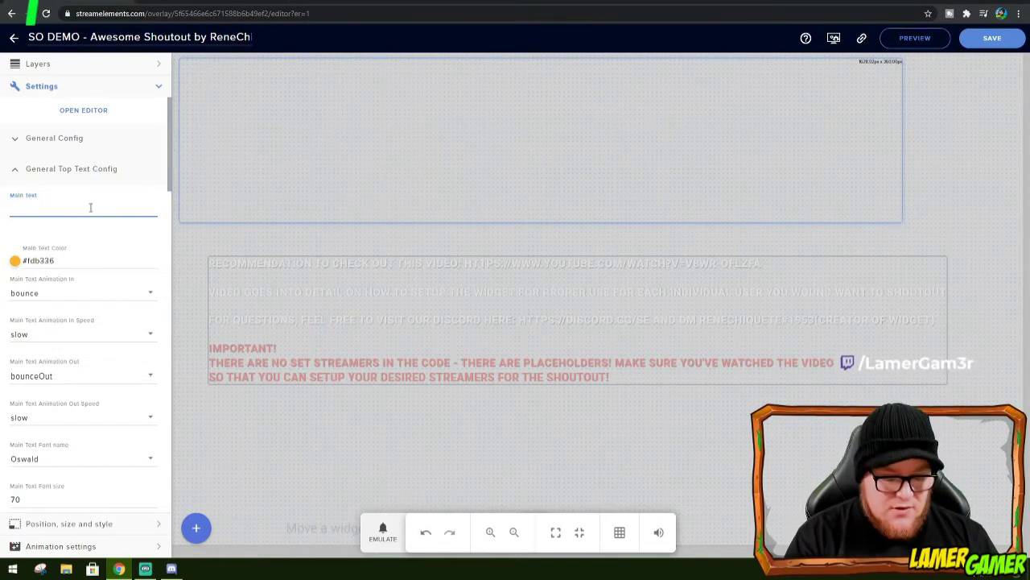
text(Demo S)
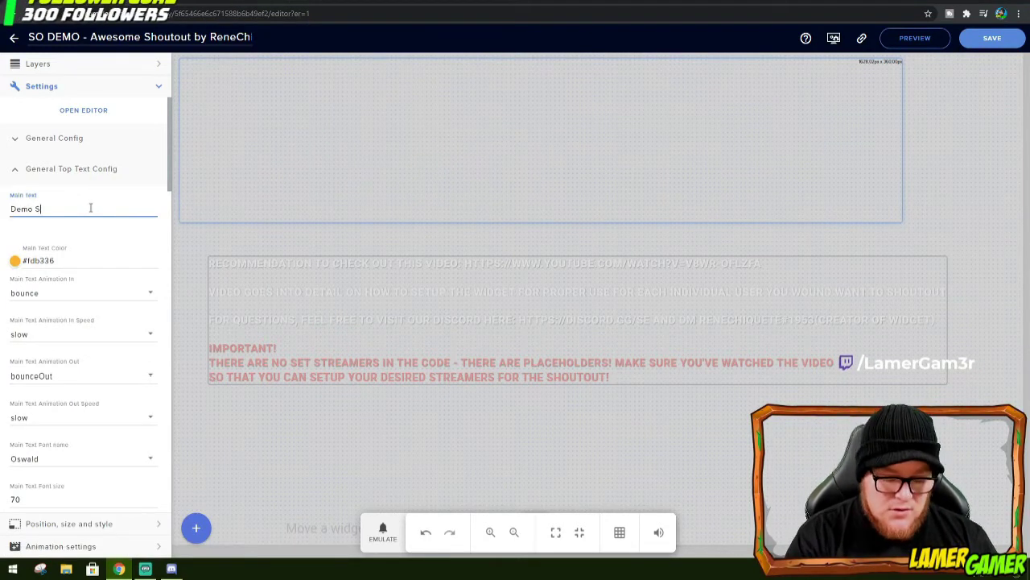
text(hout O)
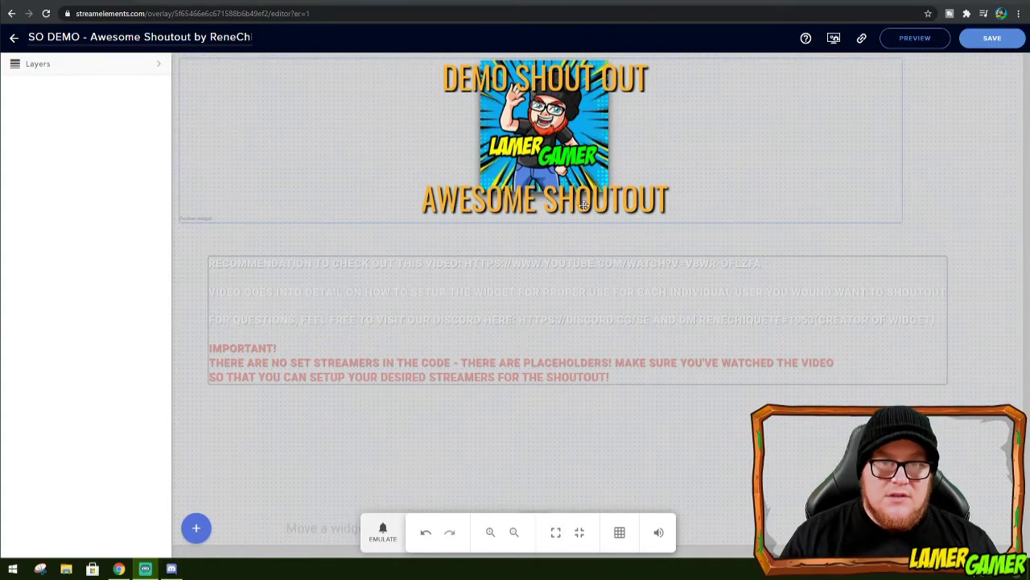
Step: Reselect the shoutout widget and set the lower text in General Bottom Text Config to "HYPE USERNAME"
click(423, 163)
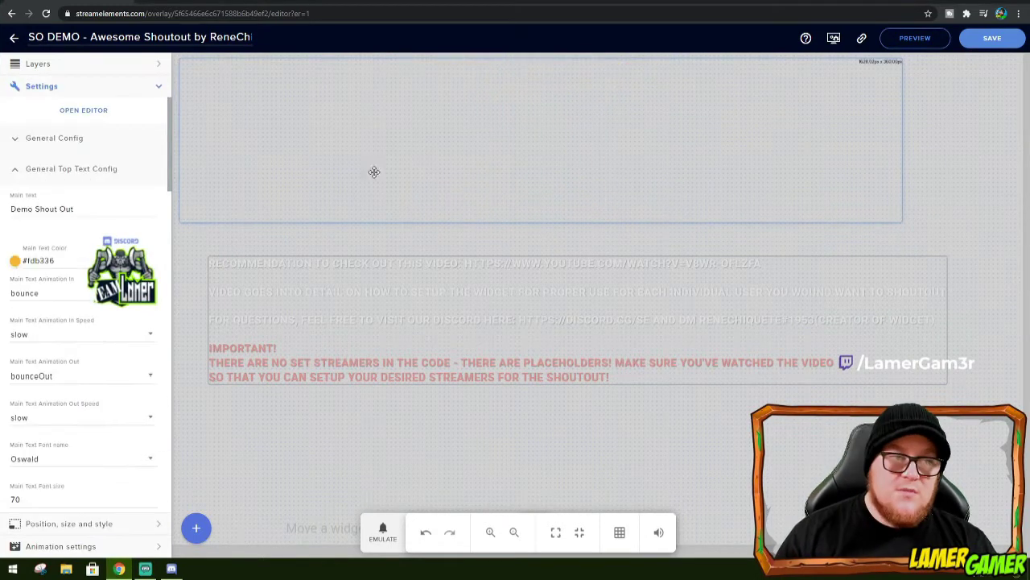
click(17, 174)
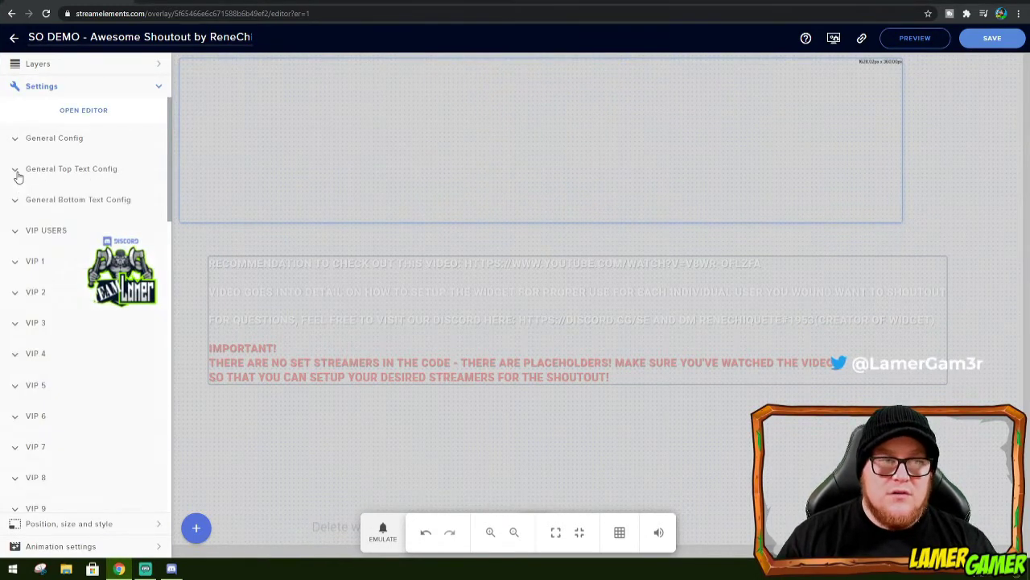
click(16, 201)
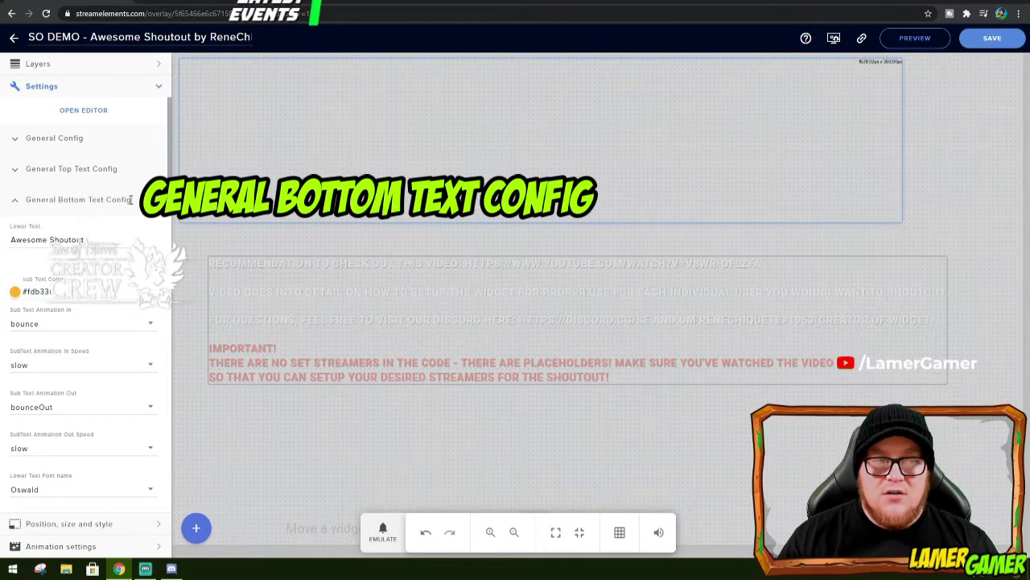
triple_click(48, 239)
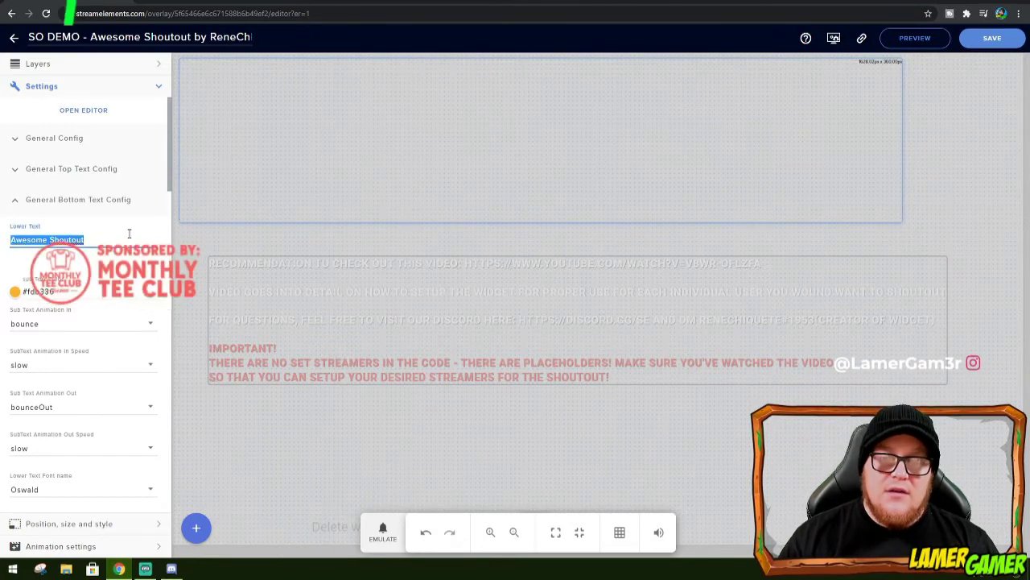
key(BackSpace)
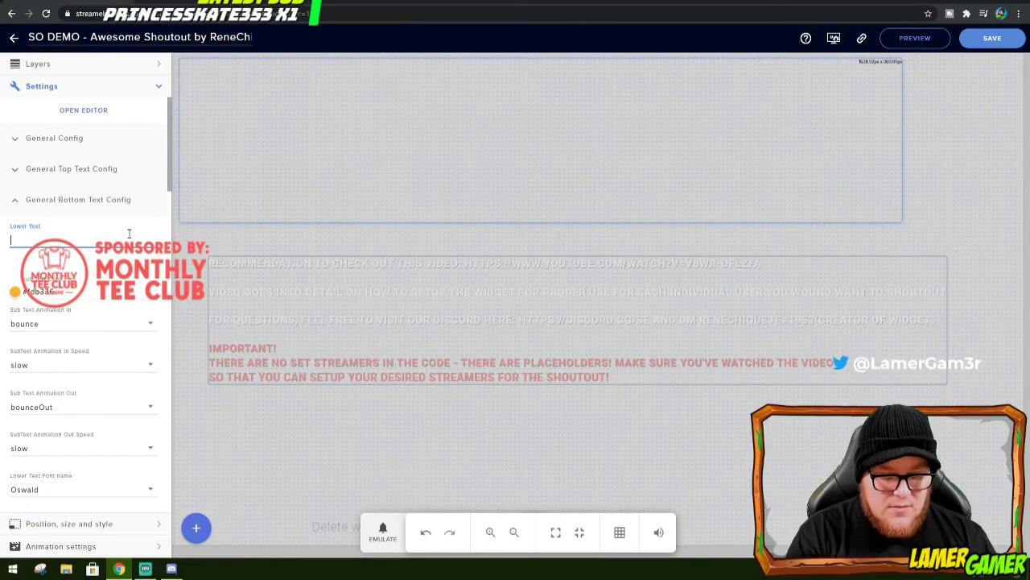
text(HYPE )
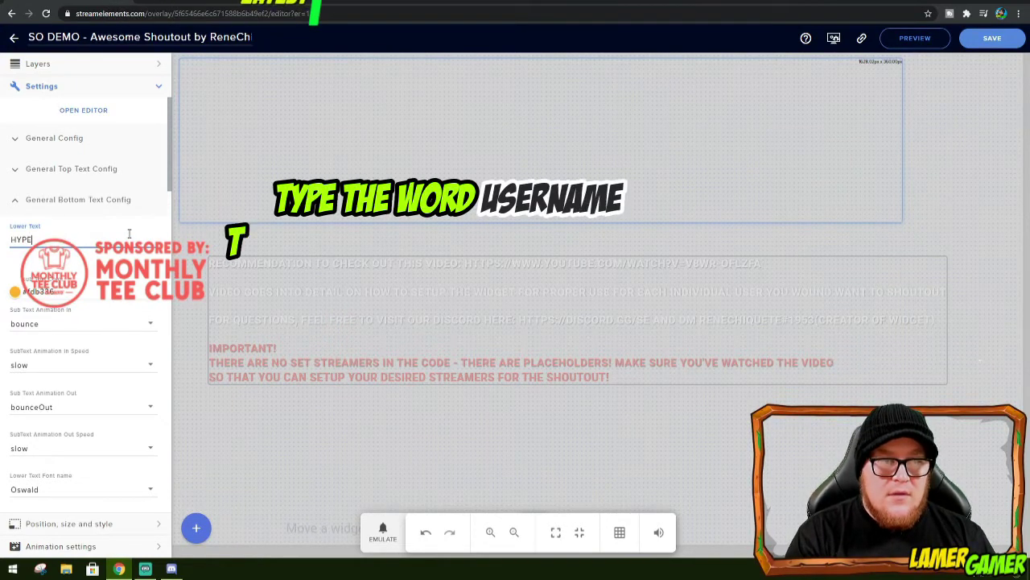
text(USERNAME)
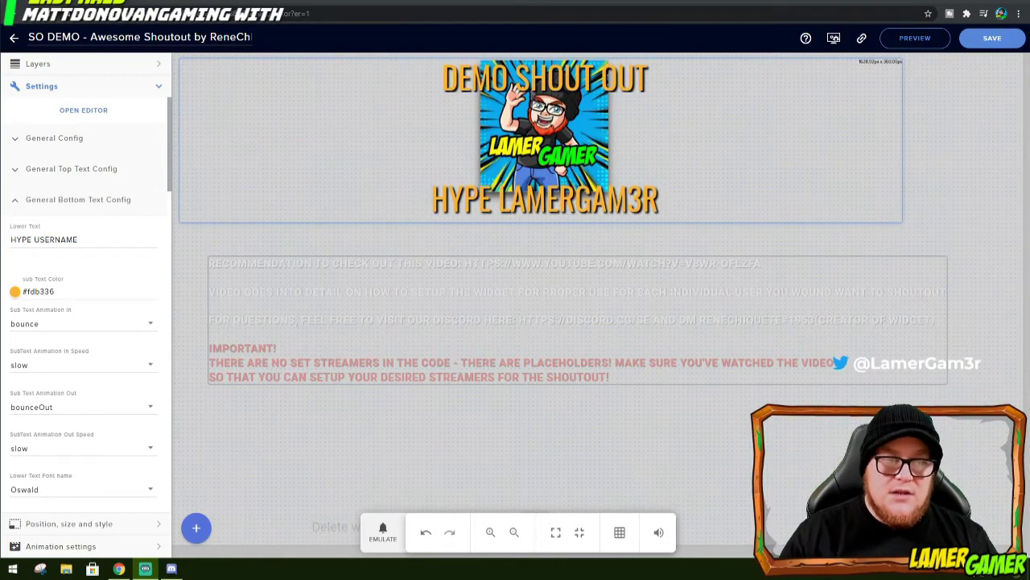
Step: Change the lower text's color to purple #6736fd
click(15, 292)
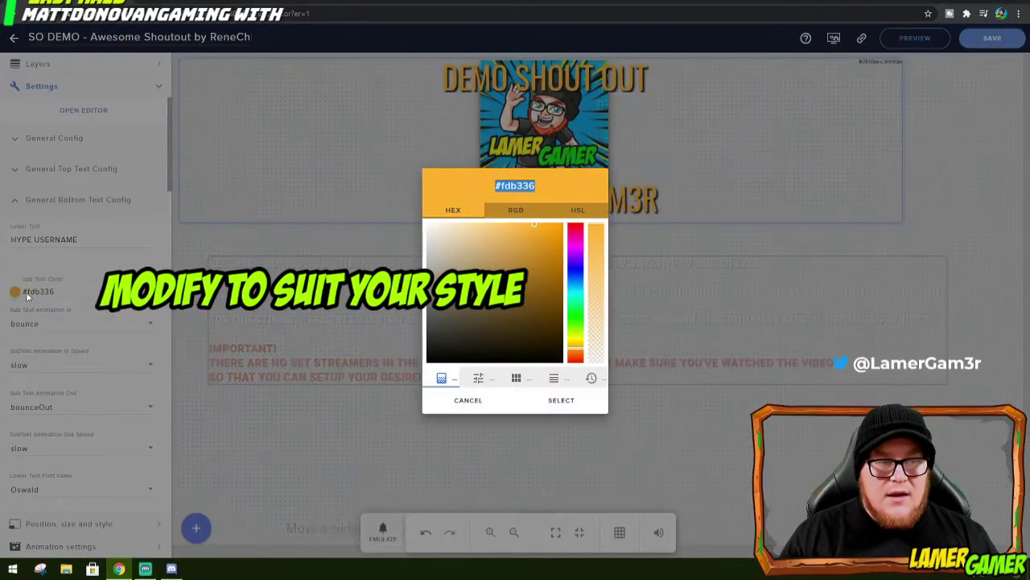
text(#6736fd)
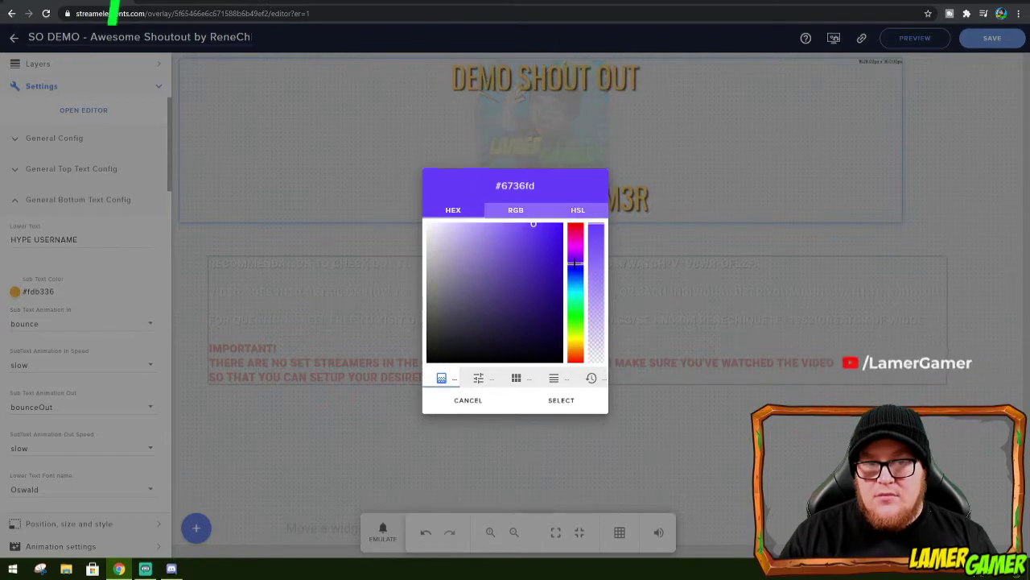
click(561, 400)
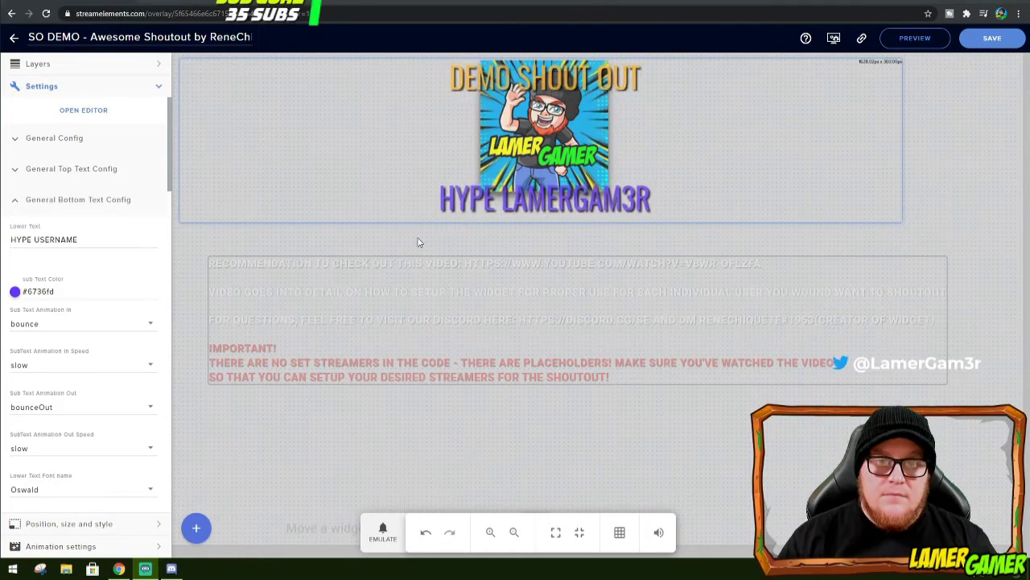
Step: Extend the lower text with "IS AMAZING" so it reads "HYPE USERNAME IS AMAZING"
click(107, 240)
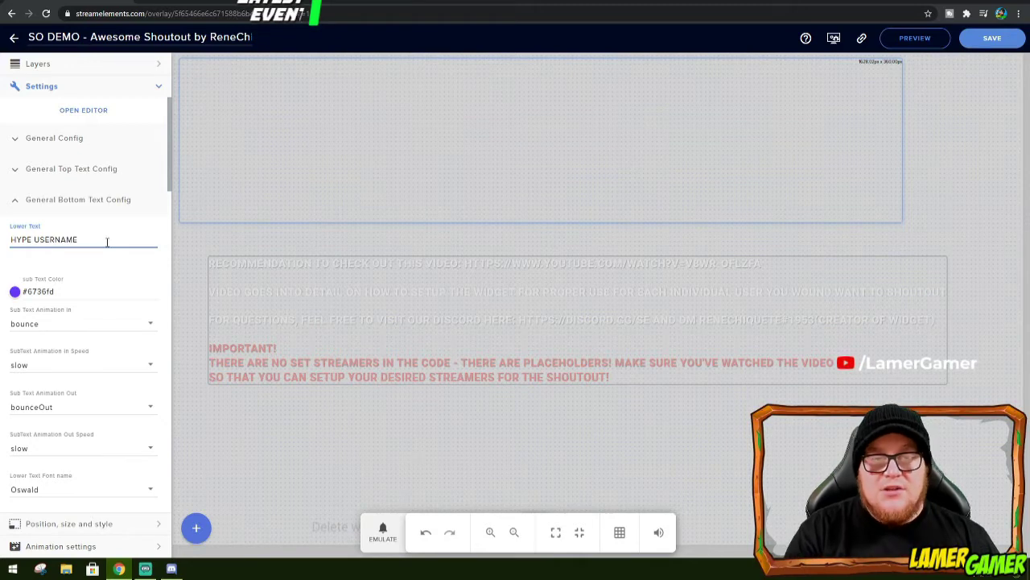
text(IS )
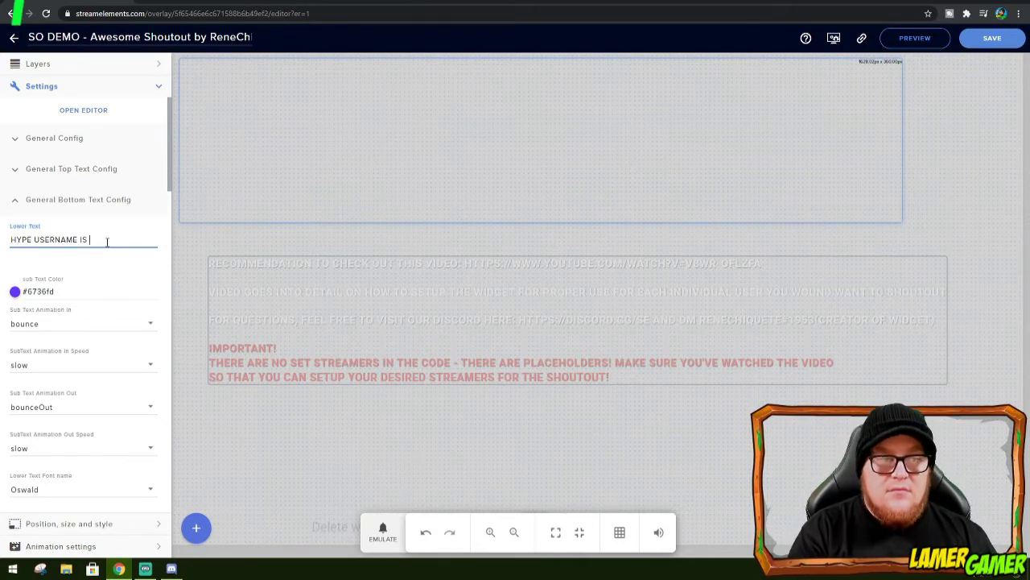
text(AMAZING)
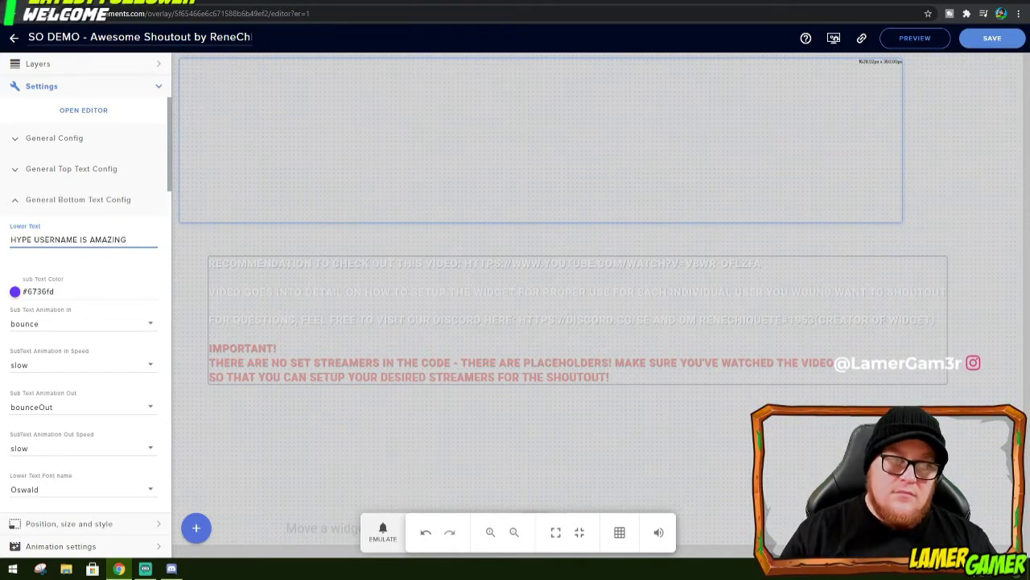
key(alt+Tab)
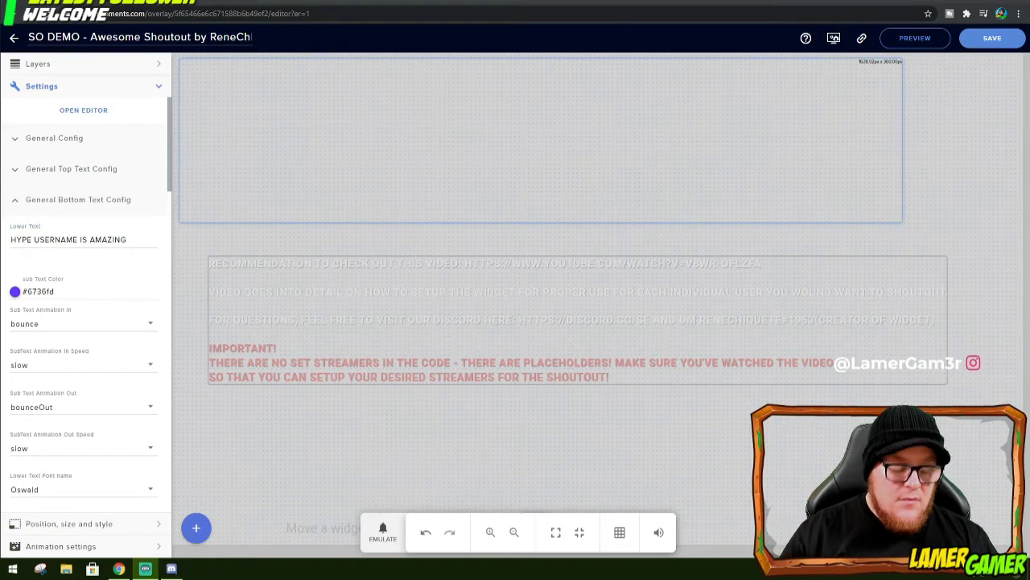
Step: Set the Default Sound in the widget's General Config to the second sound in the media library
click(18, 202)
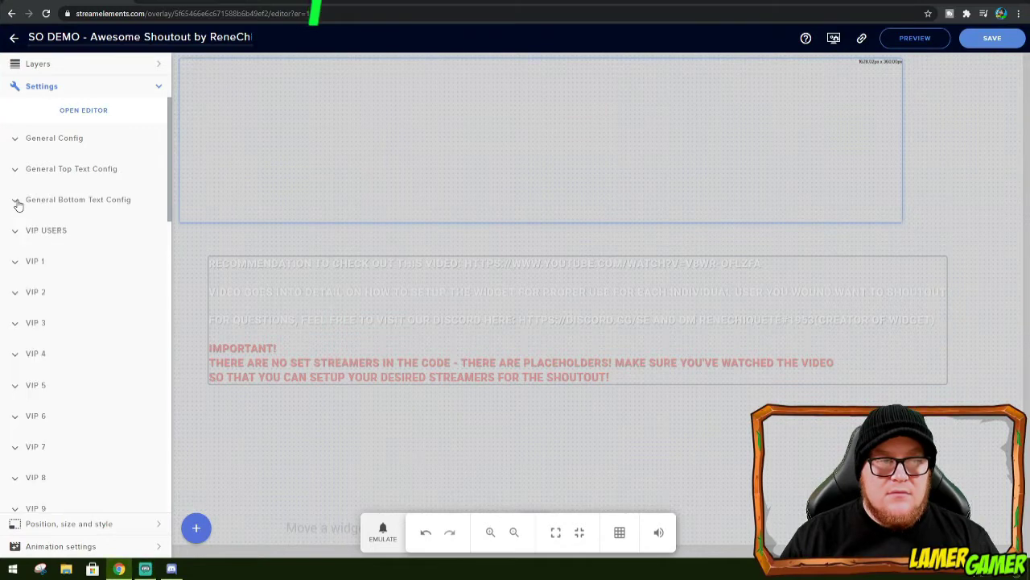
click(16, 142)
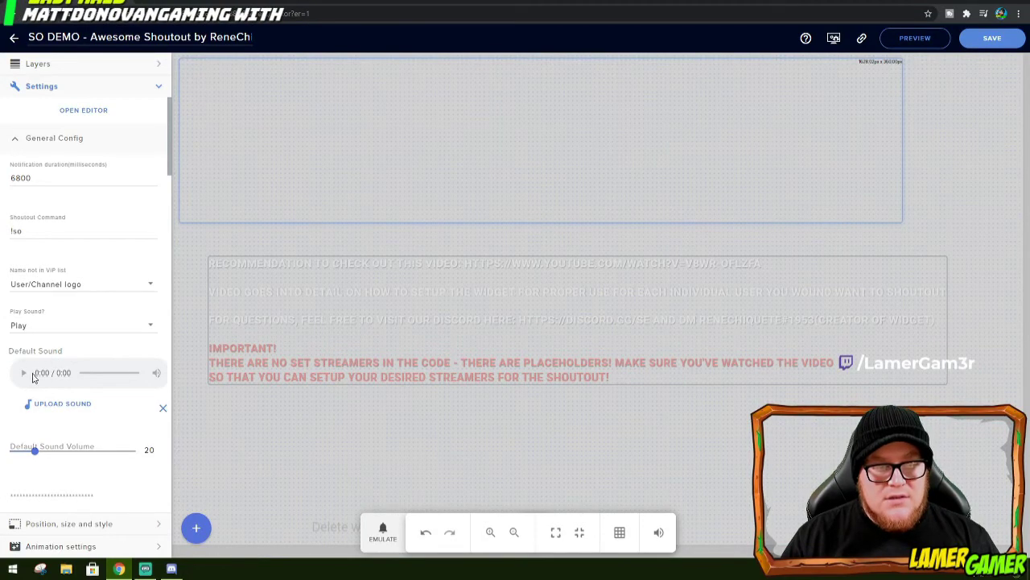
click(66, 405)
mouse_move(403, 234)
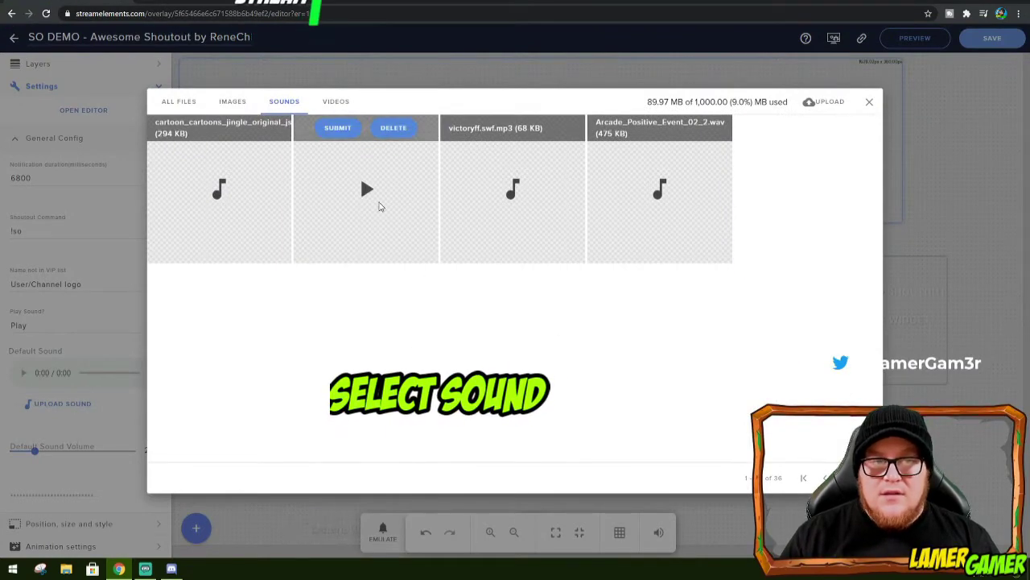
click(347, 131)
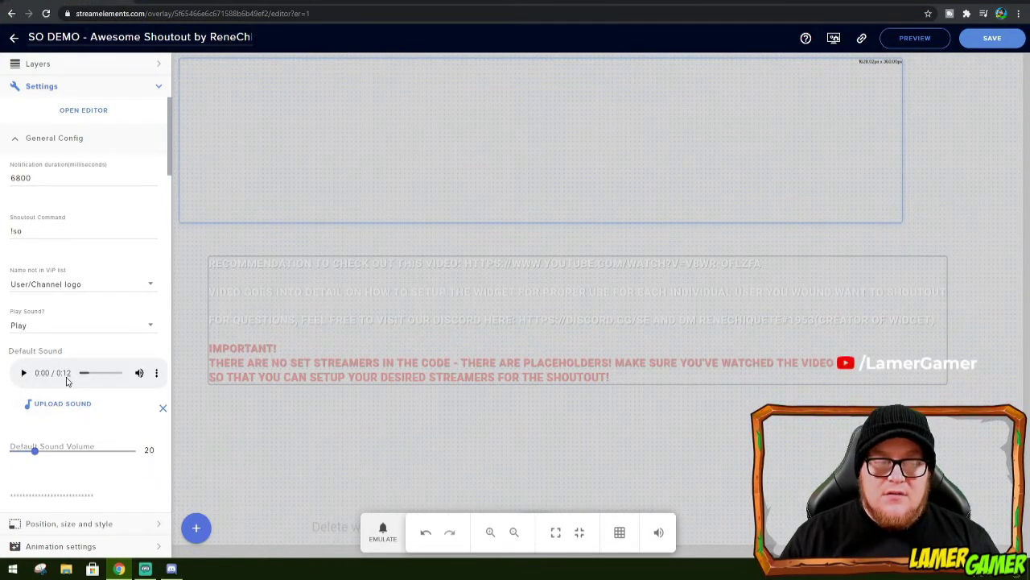
double_click(71, 178)
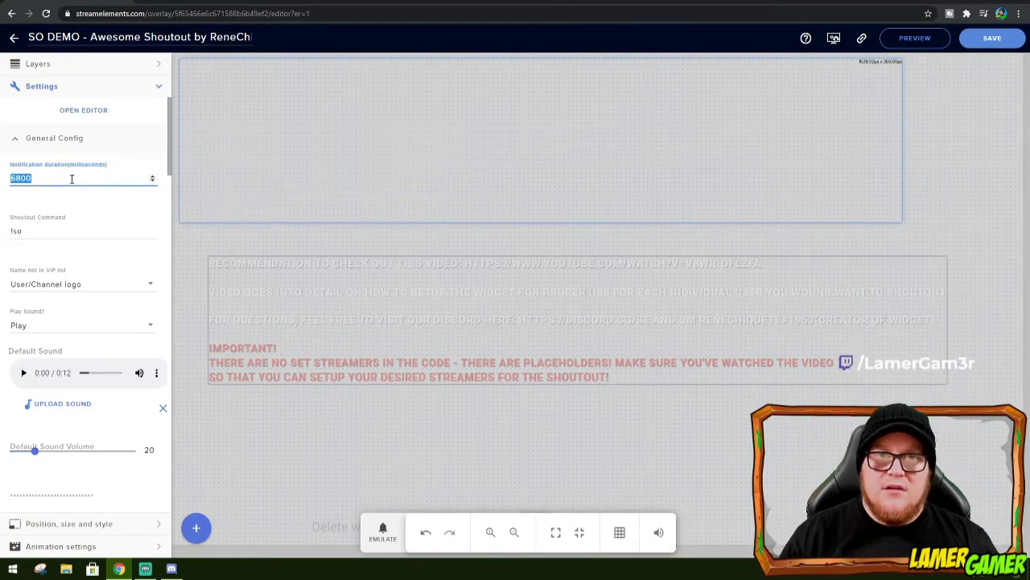
key(alt+Tab)
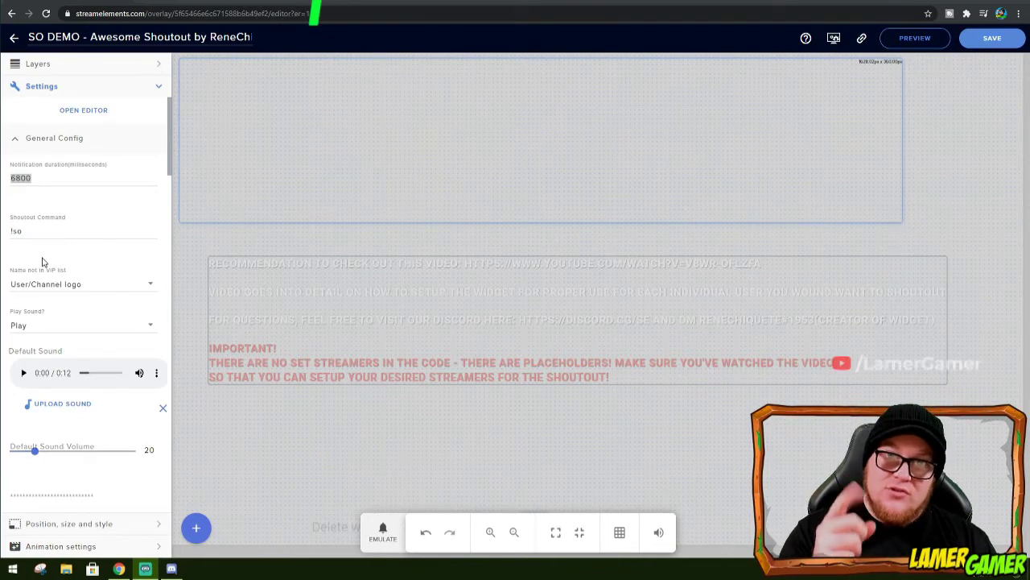
Step: Deselect the shoutout widget, save the overlay and copy its URL
click(707, 315)
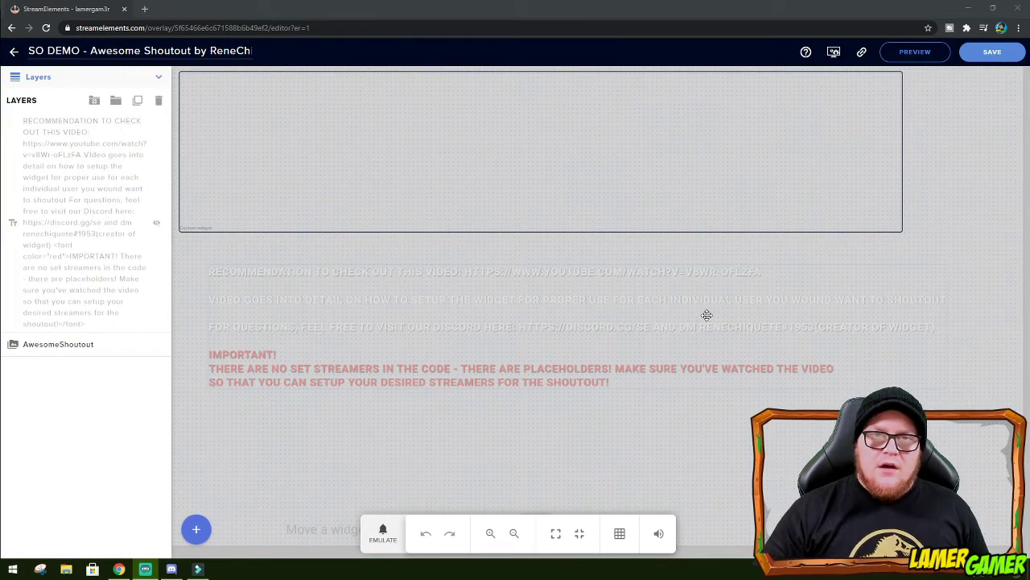
click(1004, 54)
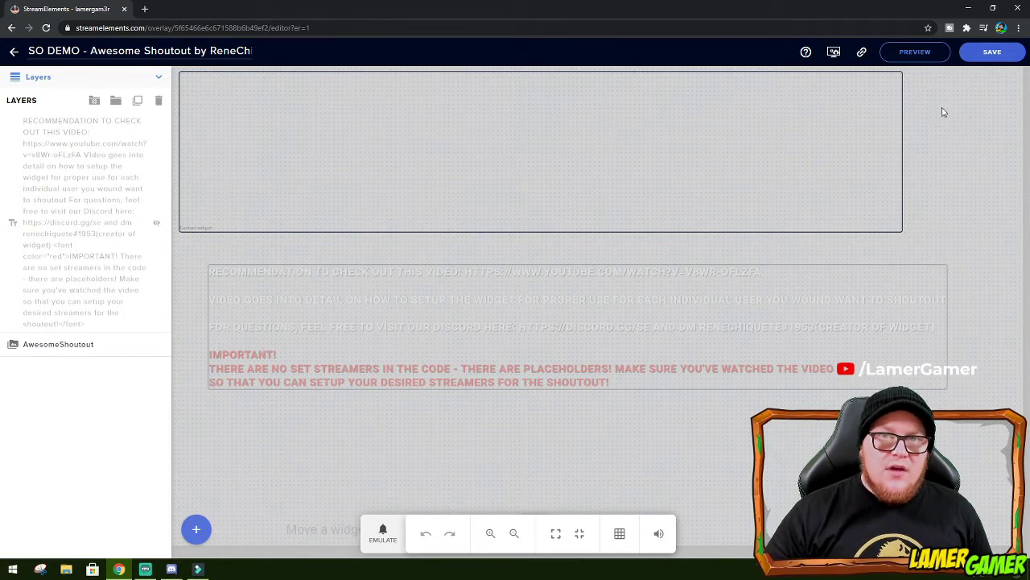
click(860, 53)
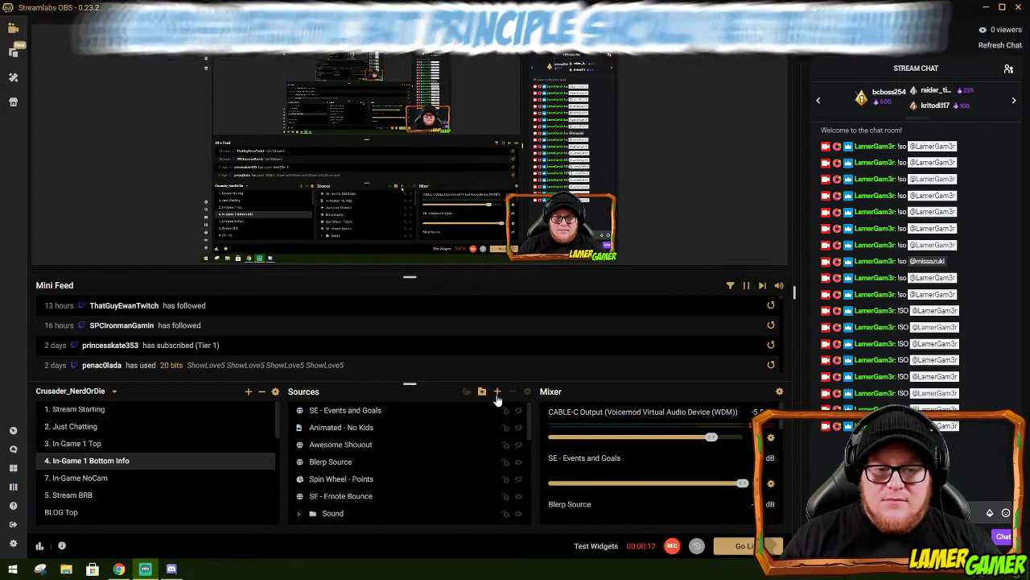
Step: In Streamlabs OBS, add a new browser source named "SO DEMO" to the "4. In-Game 1 Bottom Info" scene
click(498, 395)
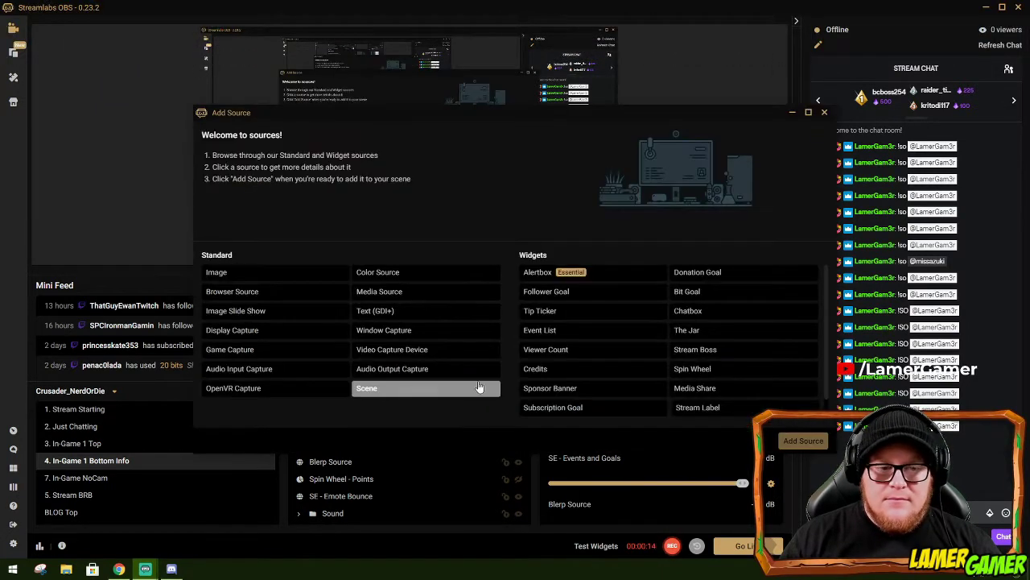
click(275, 293)
click(280, 294)
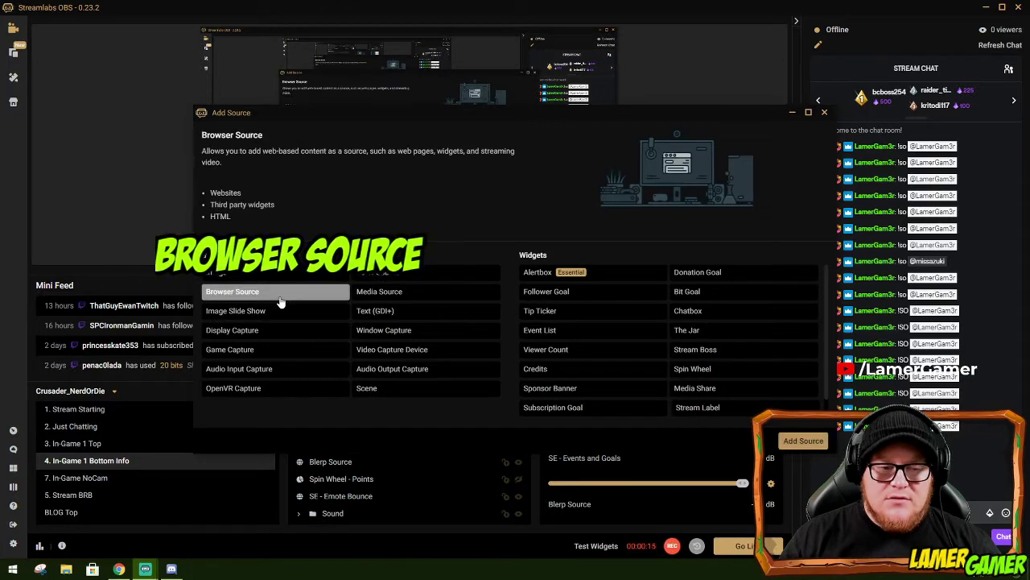
click(803, 441)
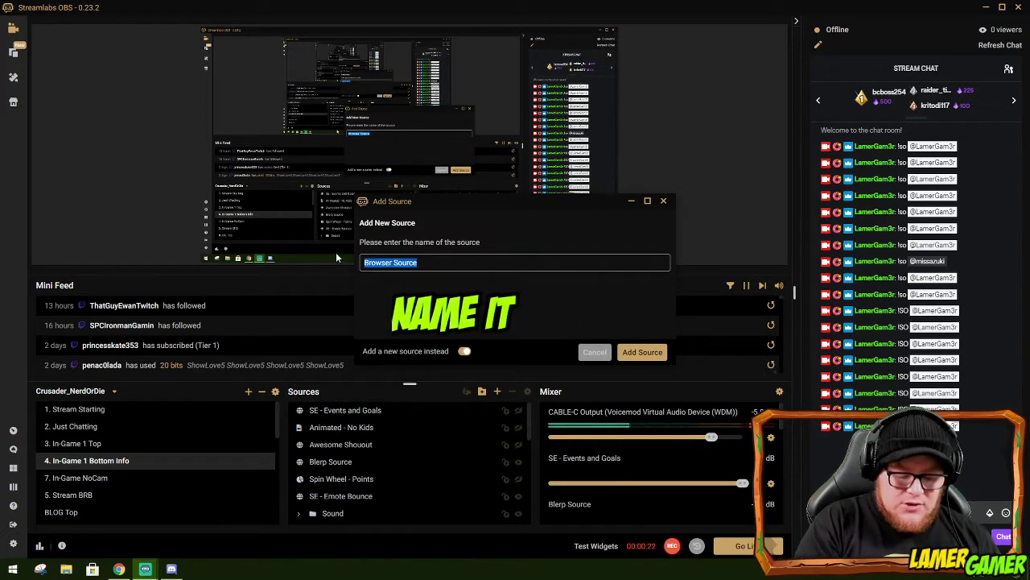
text(so)
key(BackSpace)
key(BackSpace)
text(SO DEMO)
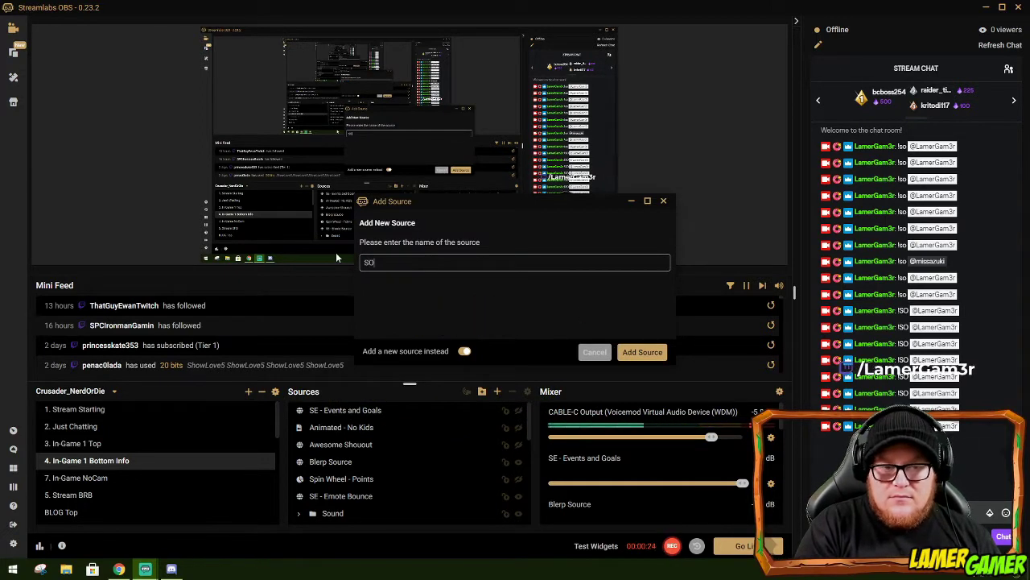
click(643, 352)
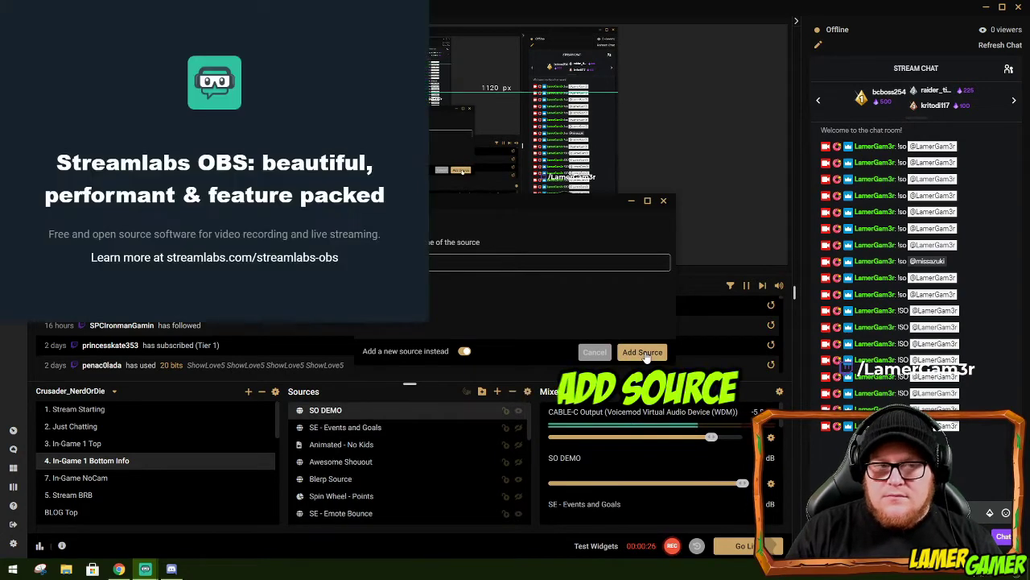
Step: Point the SO DEMO browser source to the copied StreamElements overlay URL and set its width to 1920 and height to 1080
double_click(507, 239)
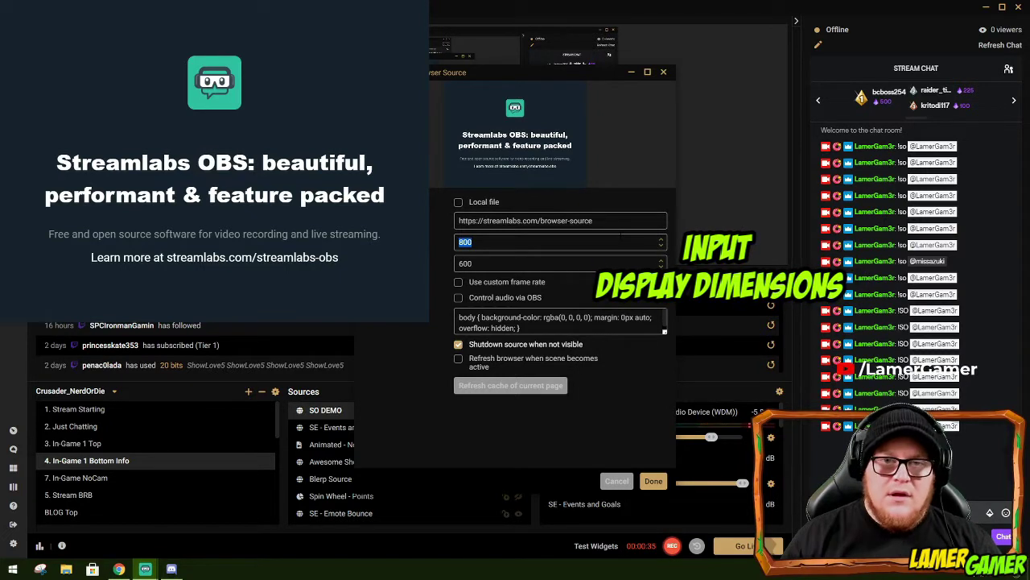
text(192)
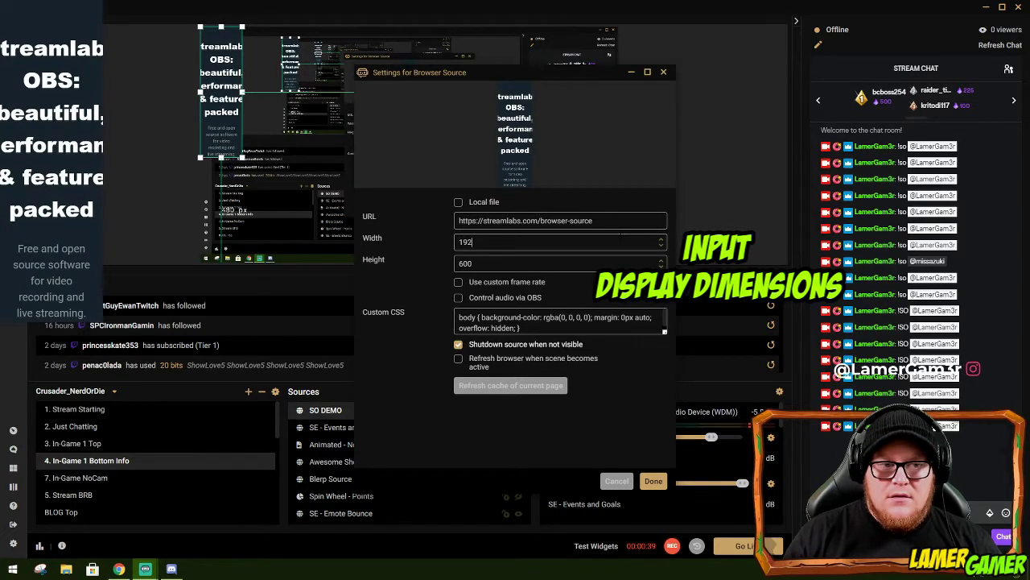
text(0)
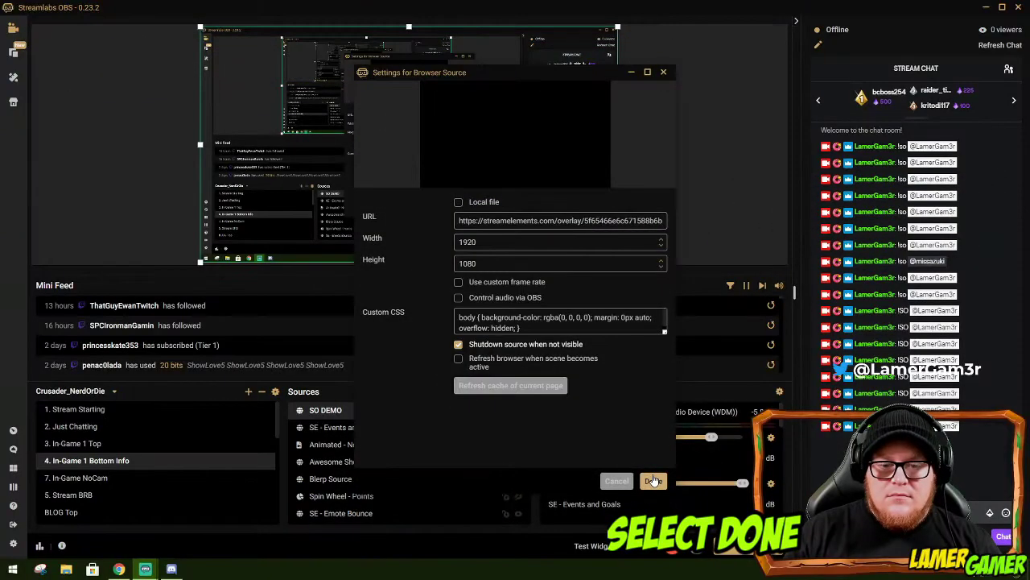
click(653, 481)
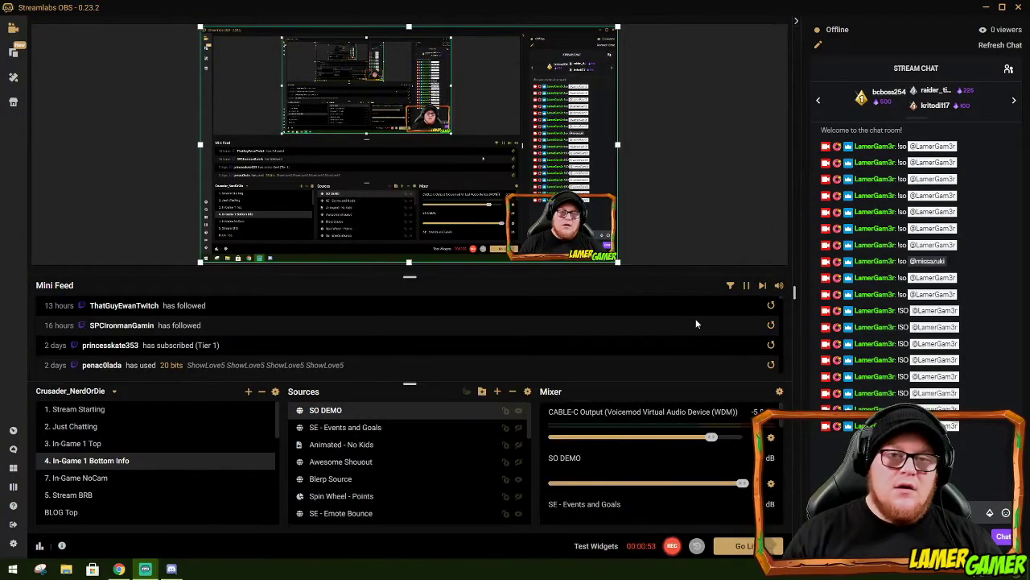